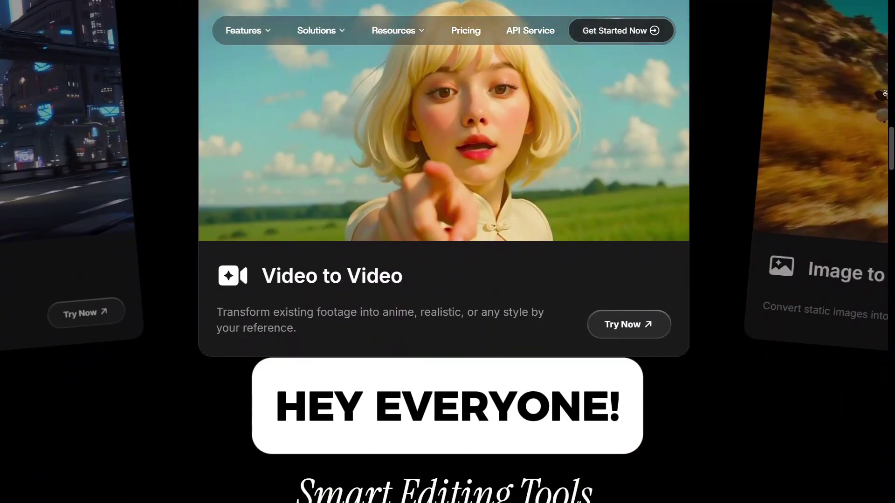
scroll(448, 280, down, 1)
scroll(448, 280, down, 1)
scroll(448, 280, down, 1)
scroll(448, 280, down, 1)
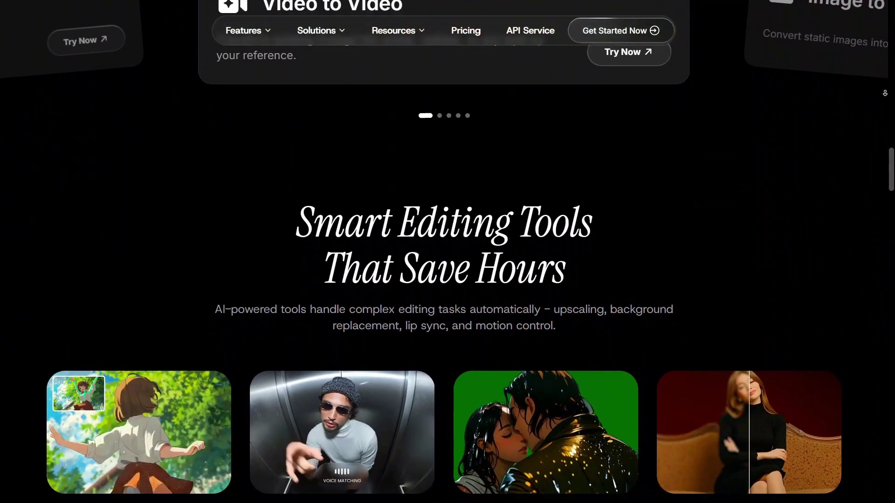
scroll(447, 280, down, 1)
scroll(448, 280, down, 1)
scroll(448, 279, down, 1)
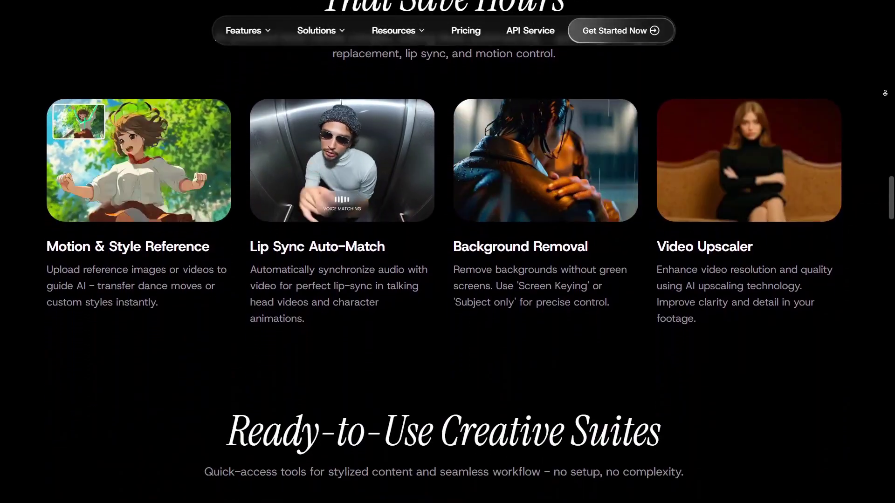
scroll(447, 280, down, 1)
scroll(448, 280, down, 1)
scroll(448, 279, down, 1)
scroll(447, 280, down, 1)
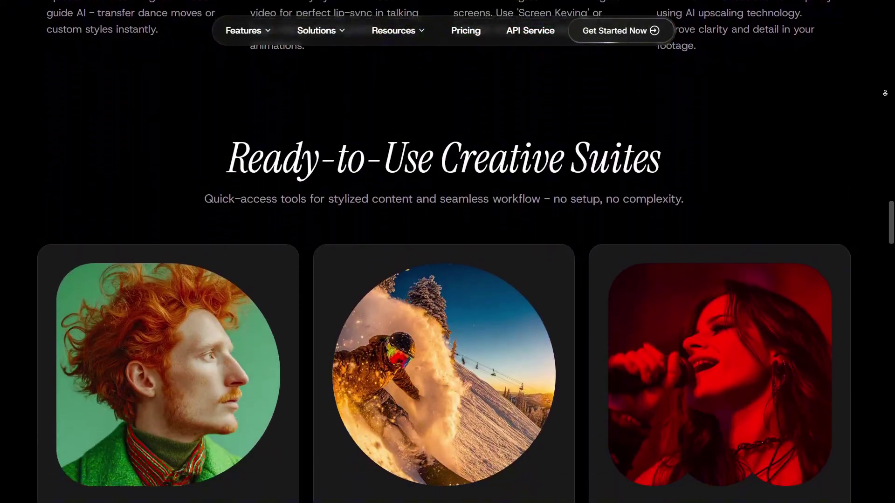
scroll(447, 279, down, 1)
scroll(448, 280, down, 1)
scroll(448, 280, down, 1)
scroll(448, 281, down, 1)
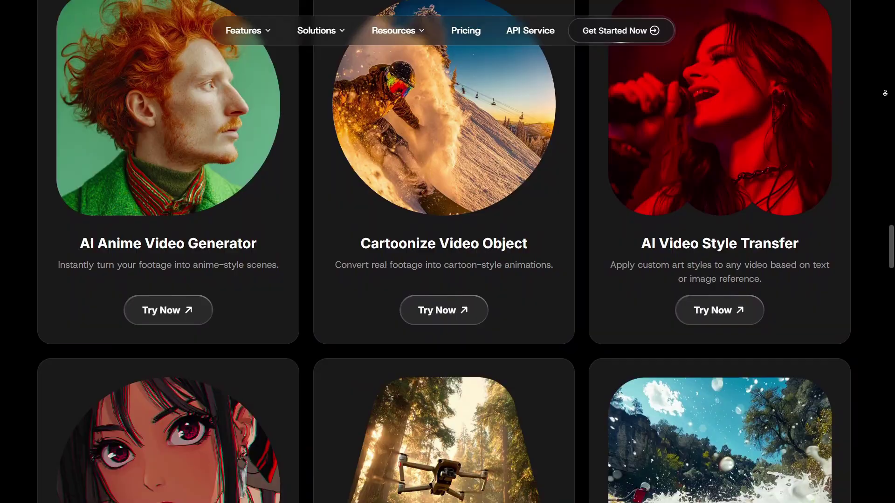
scroll(447, 280, down, 1)
scroll(447, 280, down, 1)
scroll(448, 280, down, 1)
scroll(448, 280, down, 1)
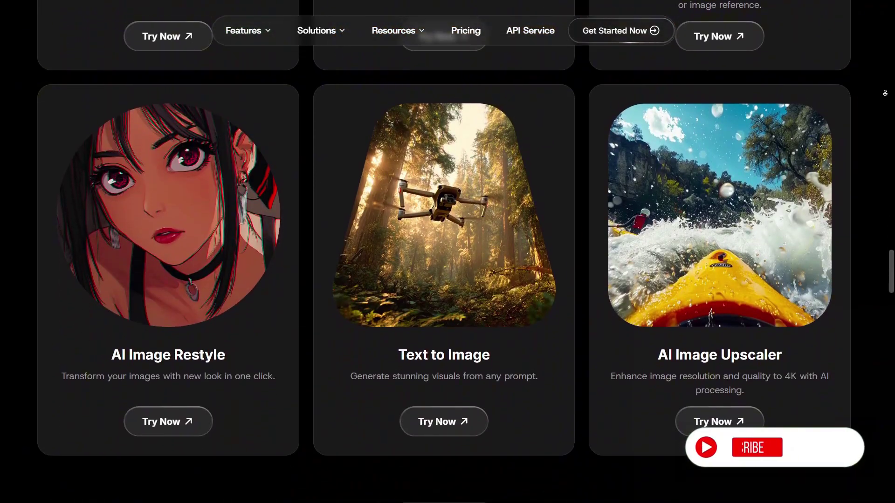
scroll(448, 280, down, 1)
scroll(448, 280, down, 1)
scroll(448, 280, down, 1)
scroll(448, 280, down, 1)
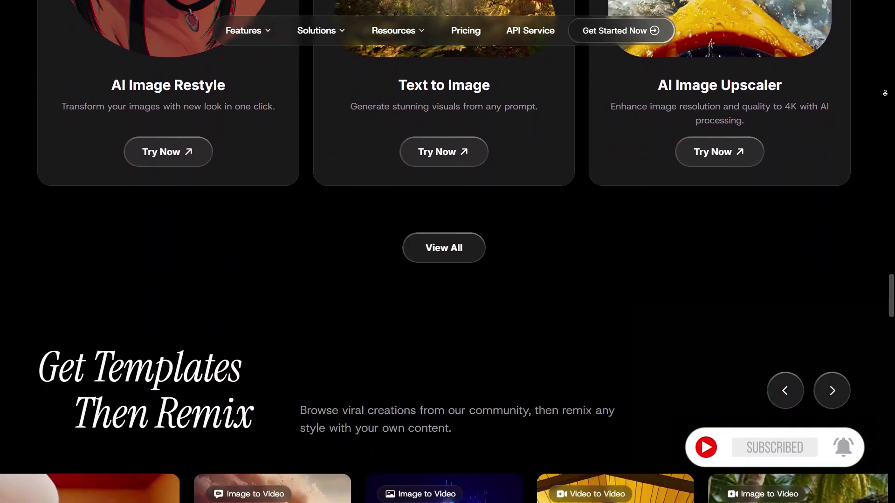
scroll(448, 281, down, 1)
scroll(448, 280, down, 1)
scroll(447, 279, down, 1)
scroll(447, 279, down, 1)
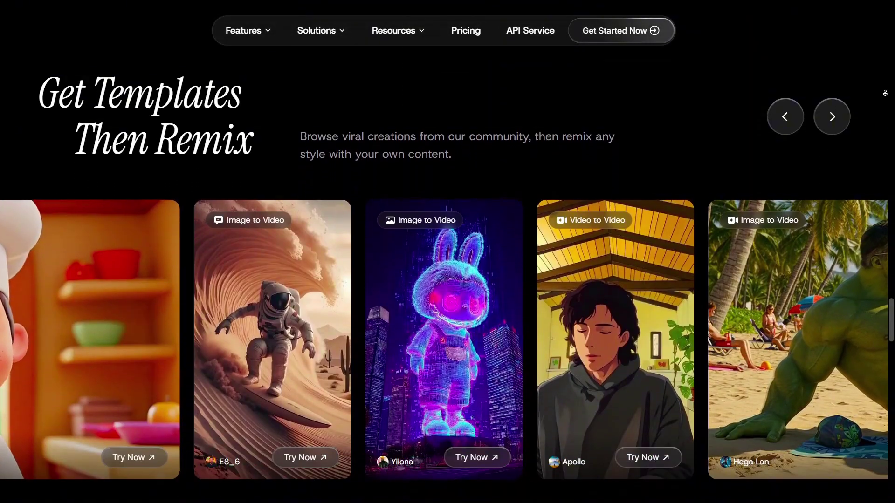
scroll(448, 280, down, 1)
scroll(448, 280, down, 1)
scroll(448, 280, down, 1)
scroll(447, 279, down, 1)
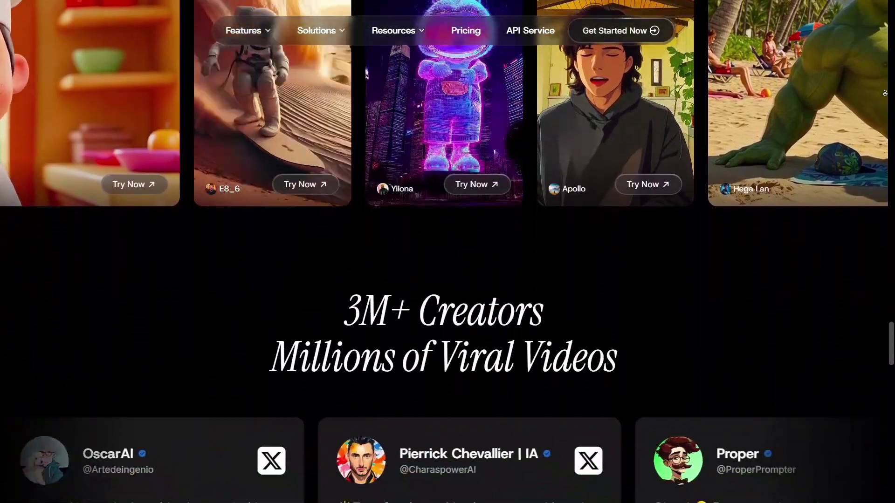
scroll(448, 280, down, 1)
scroll(447, 279, down, 1)
scroll(448, 280, down, 1)
scroll(447, 280, down, 1)
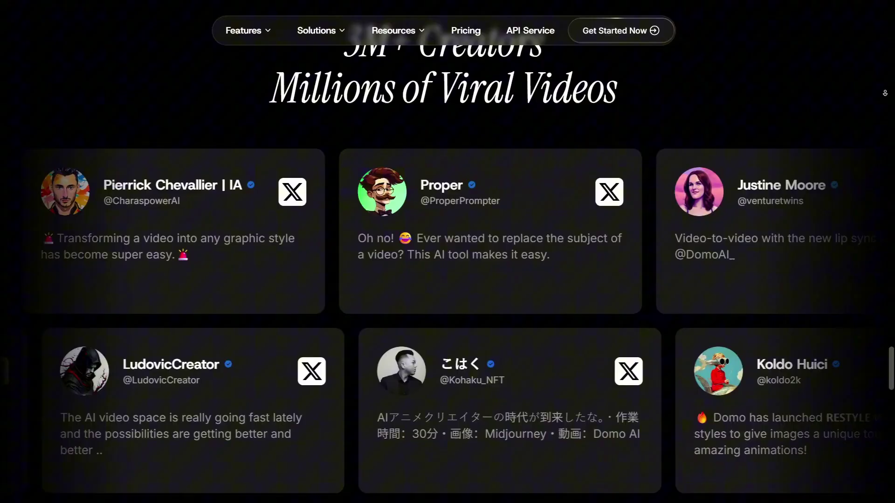
scroll(447, 280, down, 1)
scroll(447, 280, down, 1)
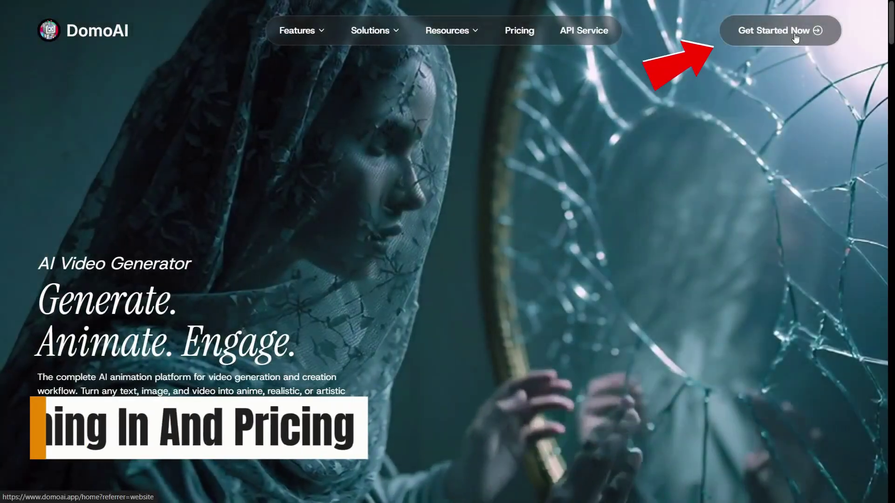
Step: Open the DomoAI app from the homepage and sign in to your account
click(795, 32)
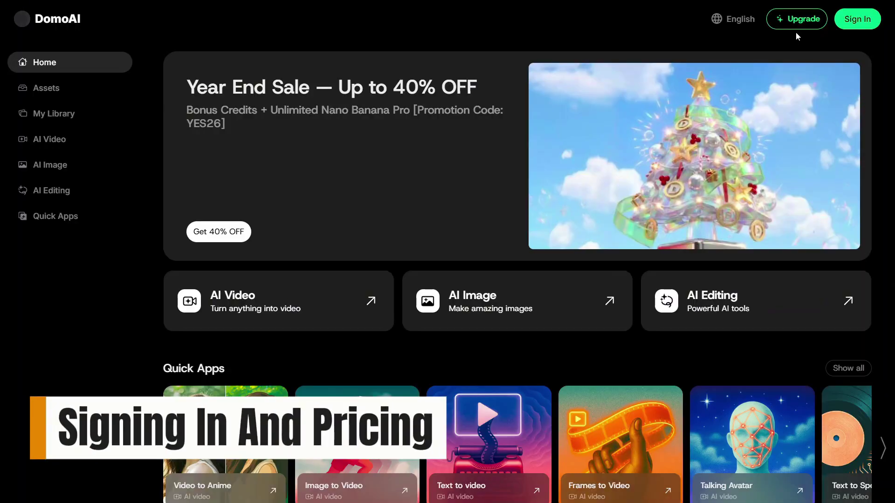
click(852, 22)
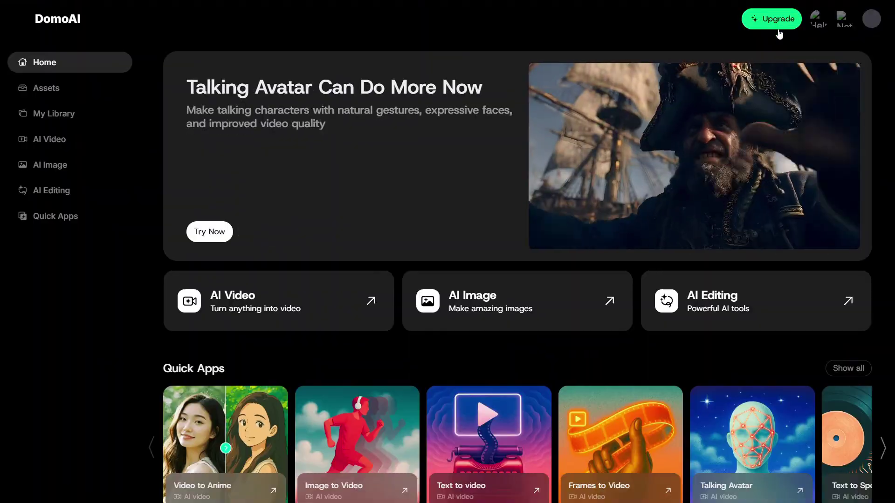
Step: Bring up the Upgrade pricing modal listing the Basic, Standard and Pro yearly plans
click(774, 21)
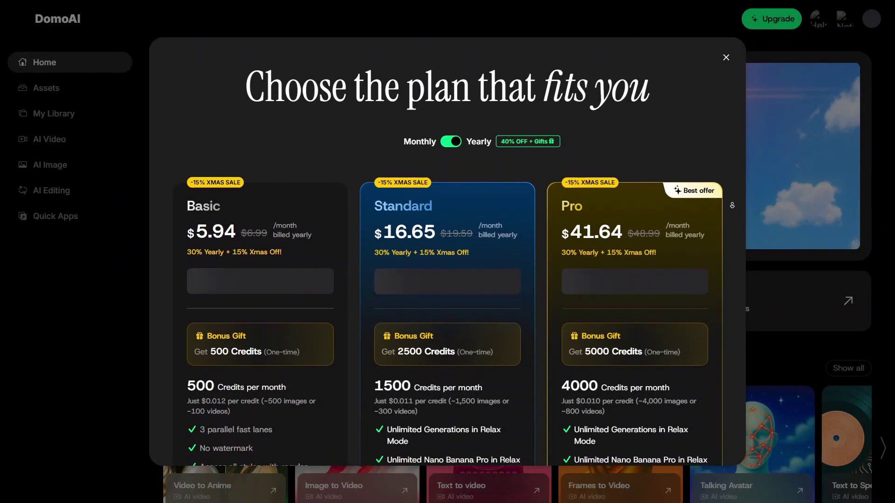
scroll(732, 205, down, 1)
scroll(733, 205, down, 1)
scroll(733, 204, down, 1)
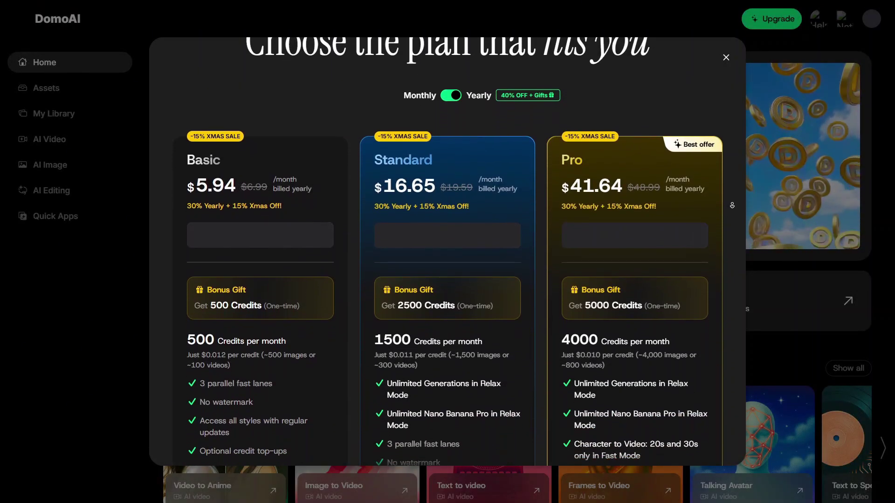
scroll(732, 204, down, 1)
scroll(732, 205, down, 1)
scroll(732, 205, down, 1)
scroll(733, 204, down, 1)
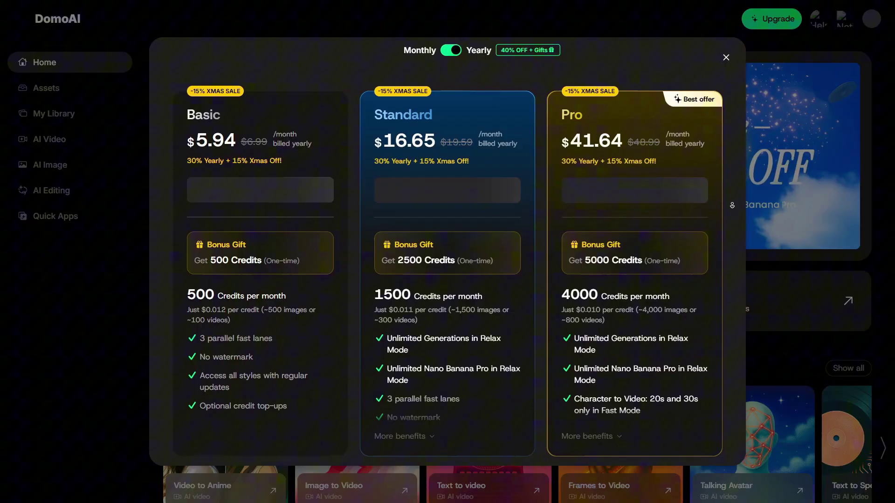
scroll(732, 205, down, 1)
scroll(733, 205, down, 1)
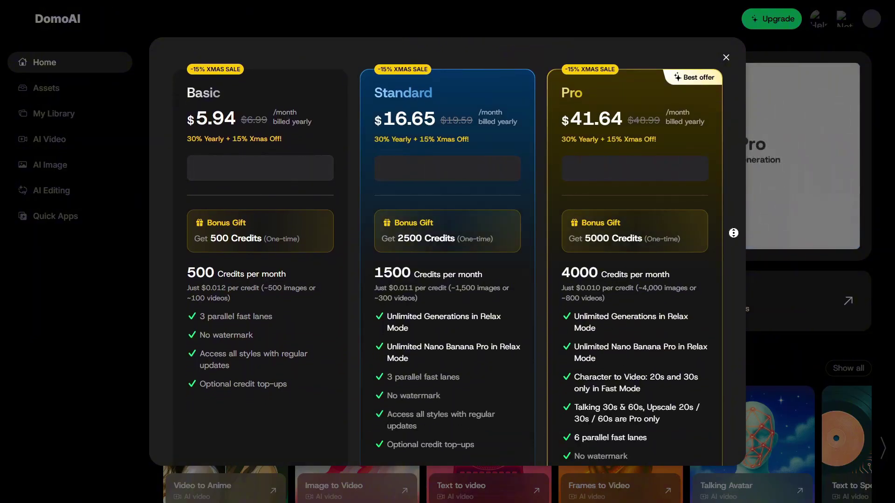
scroll(732, 226, down, 1)
scroll(733, 241, down, 1)
scroll(733, 241, down, 1)
scroll(734, 241, down, 1)
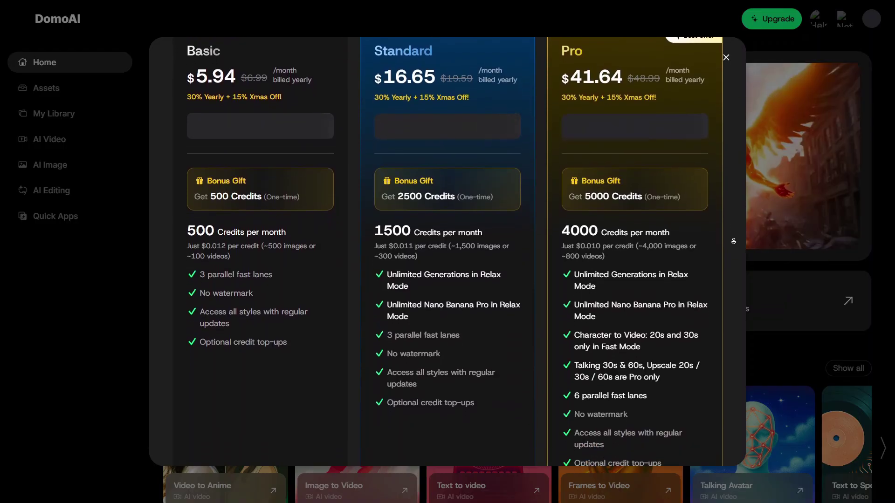
scroll(733, 241, down, 1)
scroll(733, 241, down, 1)
scroll(734, 241, down, 1)
scroll(734, 241, down, 1)
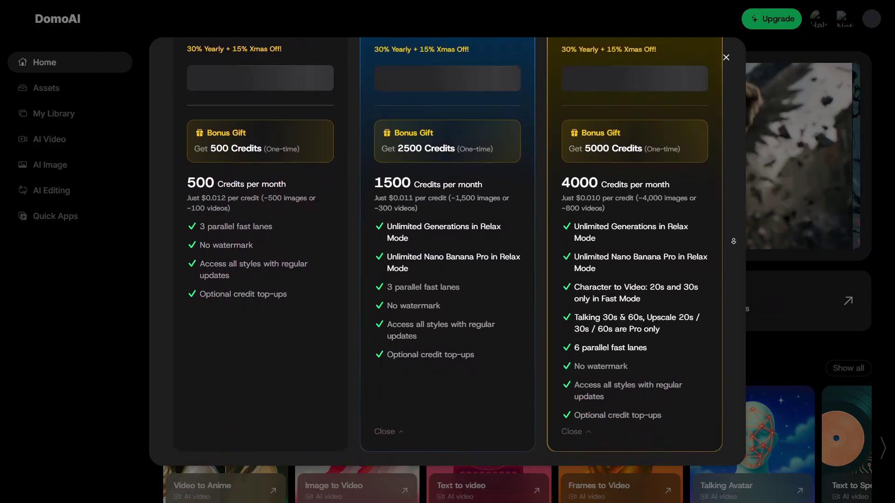
scroll(733, 241, down, 1)
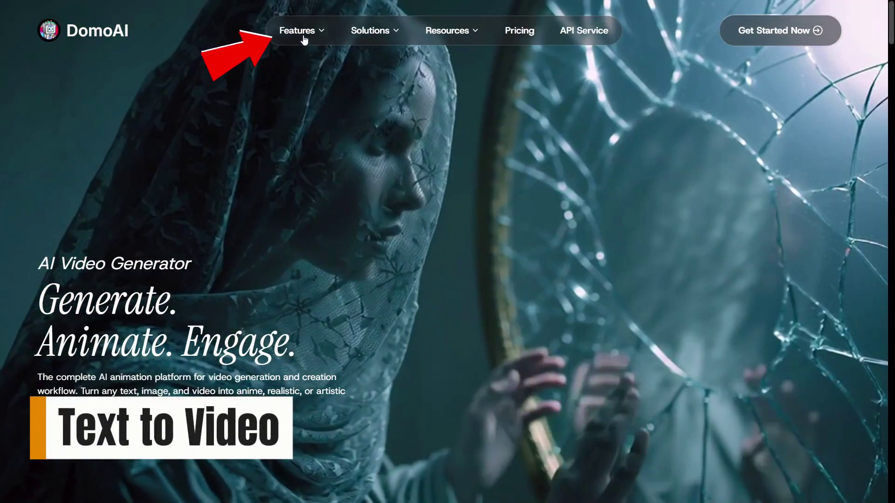
Step: Generate a 5-second Text to Video clip of a happy corgi in a sunny park, checking the style models
click(303, 39)
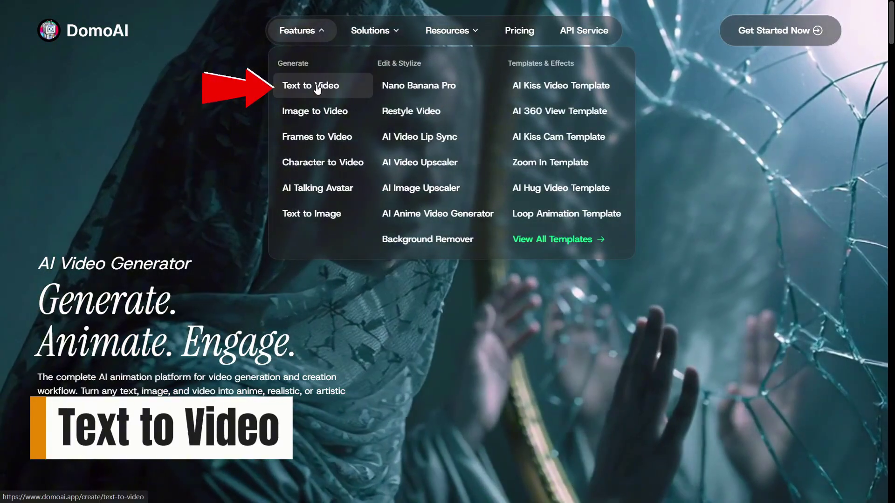
click(316, 85)
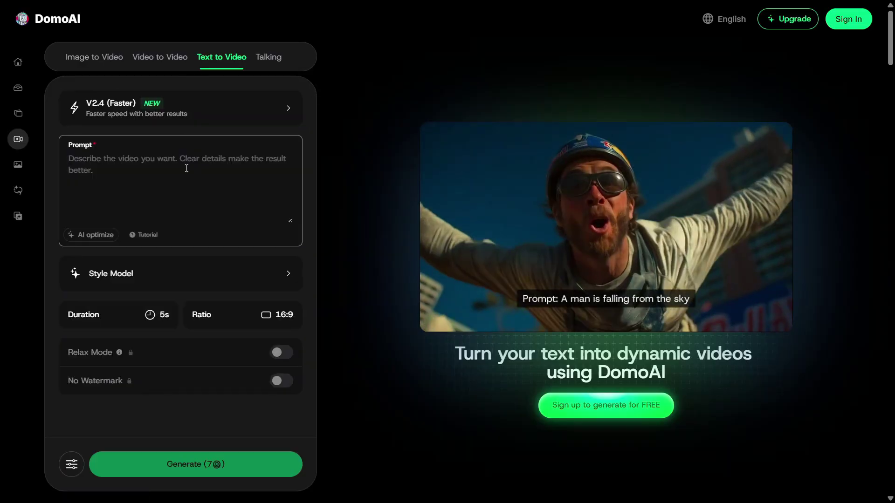
click(247, 280)
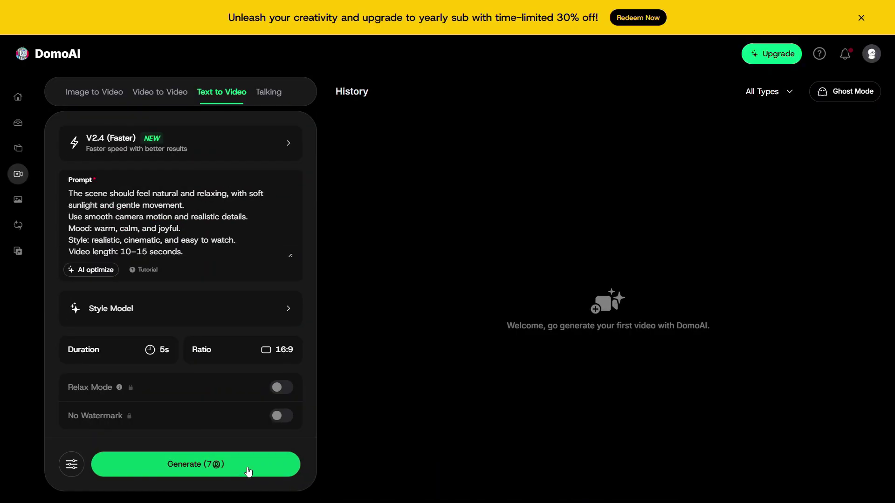
click(247, 468)
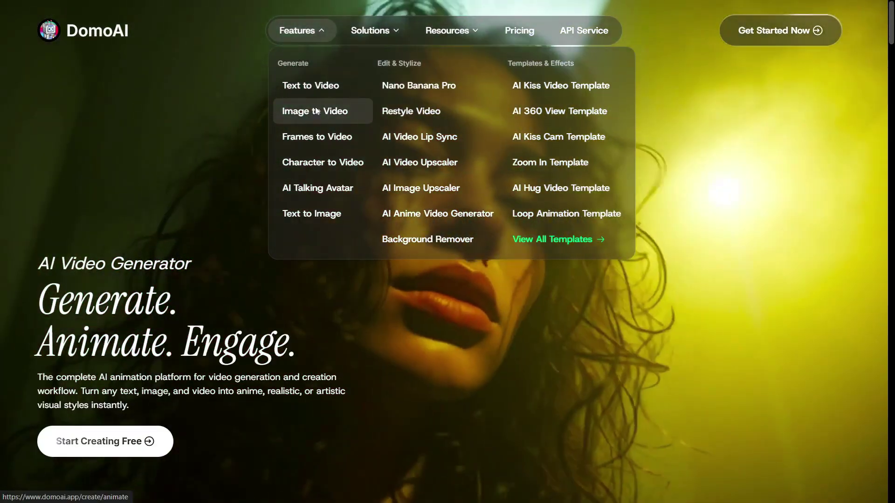
Step: Generate a 5-second Image to Video clip of the fairy creature and girl, then play it
click(315, 109)
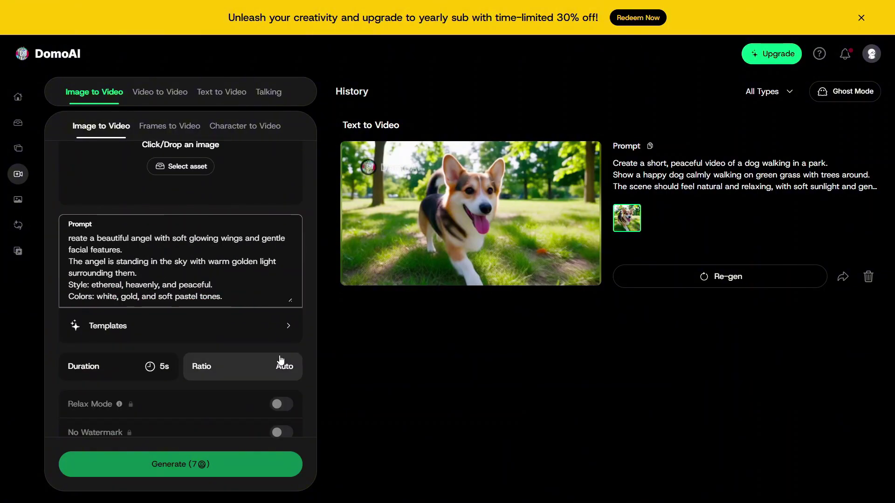
scroll(280, 360, up, 2)
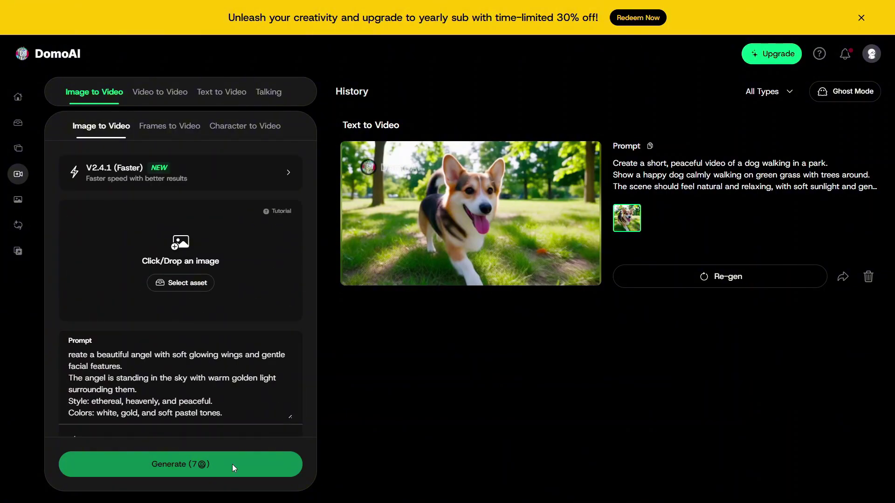
click(186, 283)
click(223, 238)
click(216, 467)
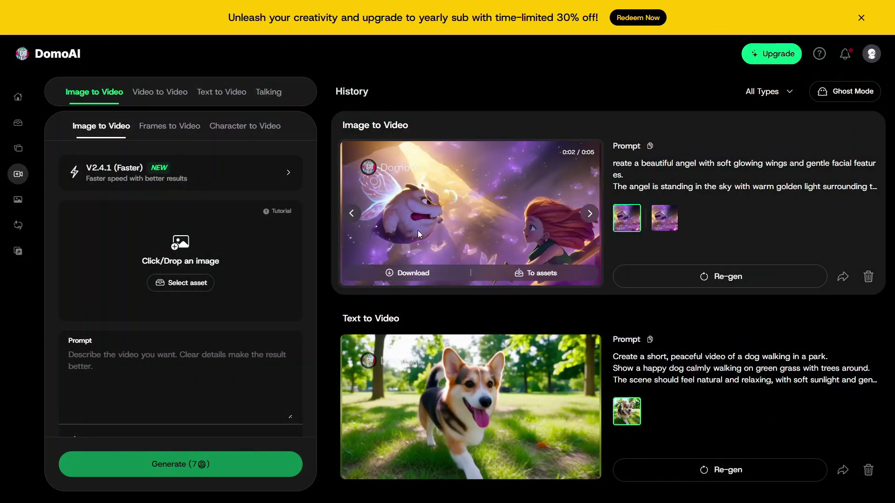
click(417, 231)
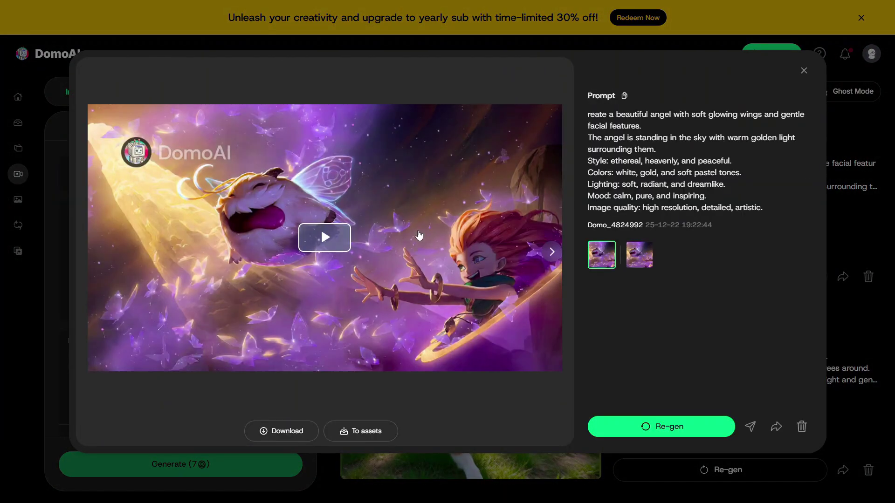
click(331, 245)
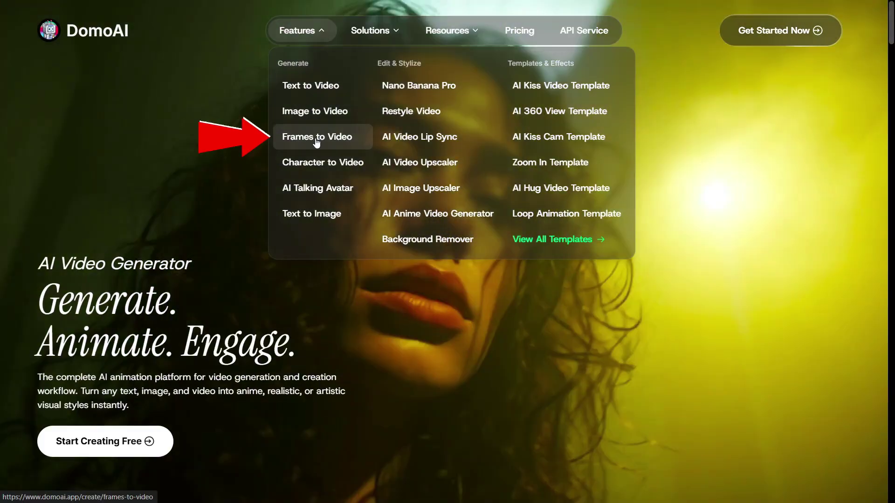
Step: Replace the Frames to Video prompt with the cyborg-angel description and open the finished clip
click(315, 138)
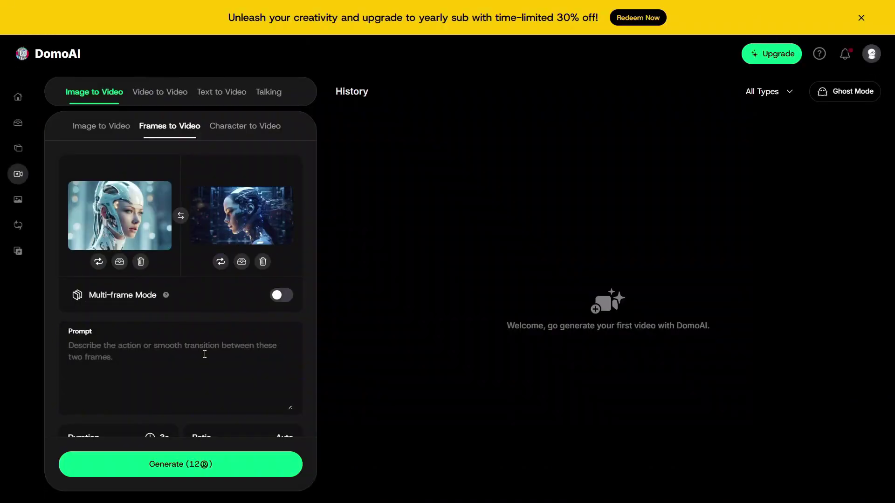
key(ctrl+a)
key(BackSpace)
key(super+v)
click(175, 262)
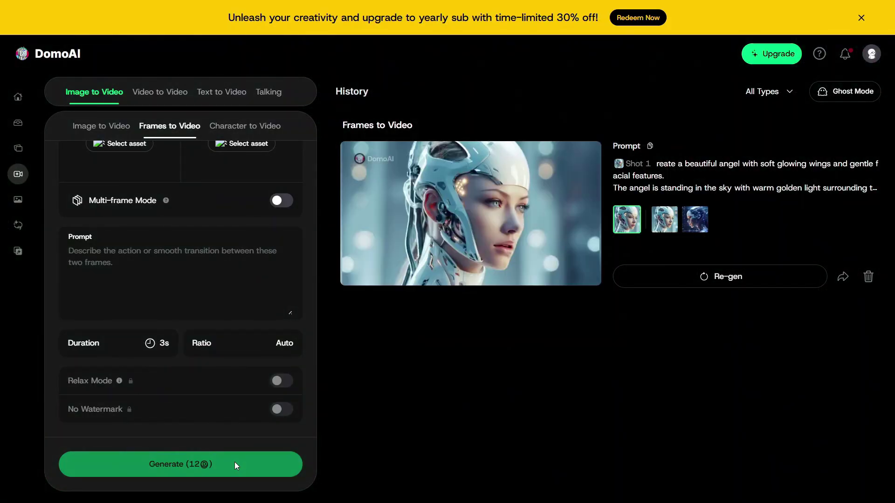
click(460, 223)
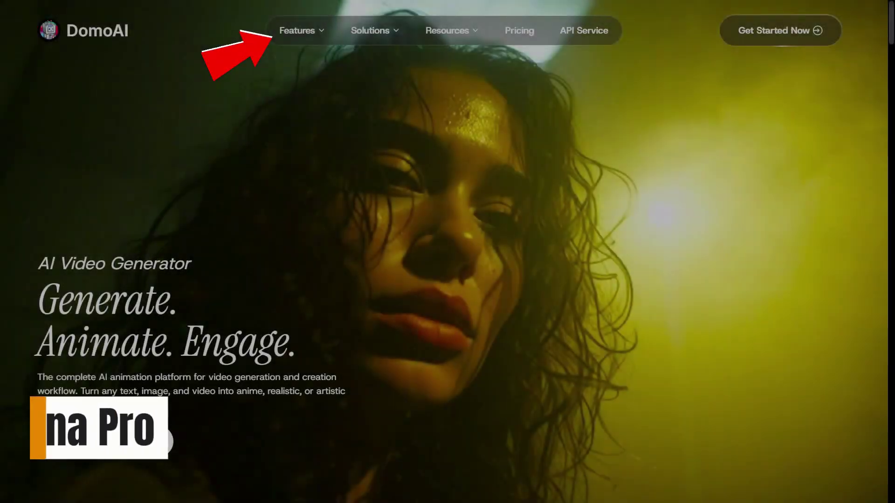
mouse_move(301, 31)
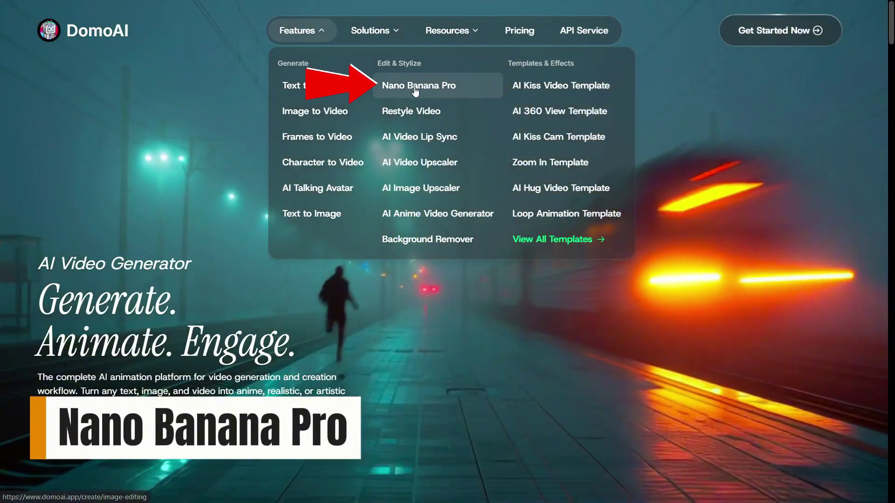
Step: In Nano Banana Pro, paste the long prompt placing the van, woman and handbag on a beach
click(415, 87)
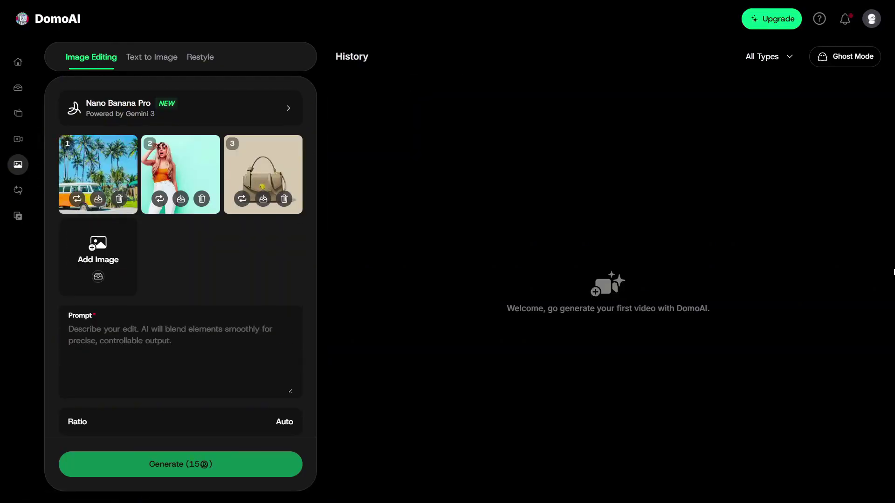
key(super+v)
click(193, 235)
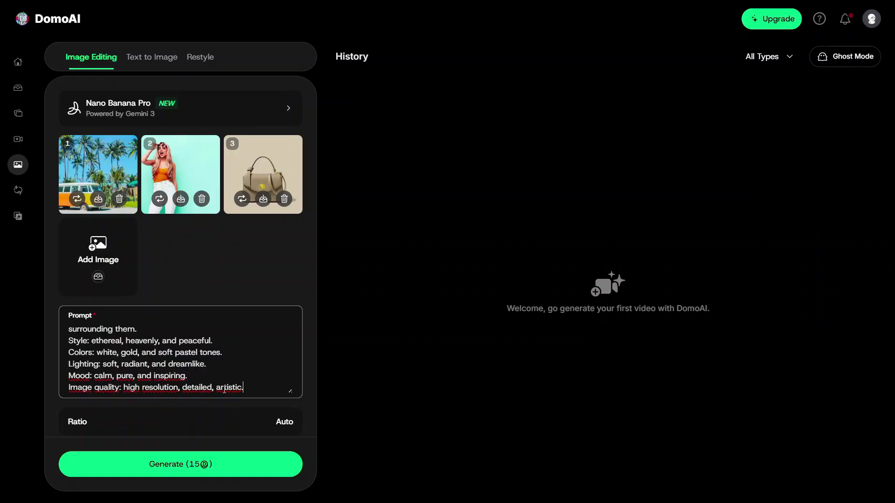
scroll(229, 376, down, 5)
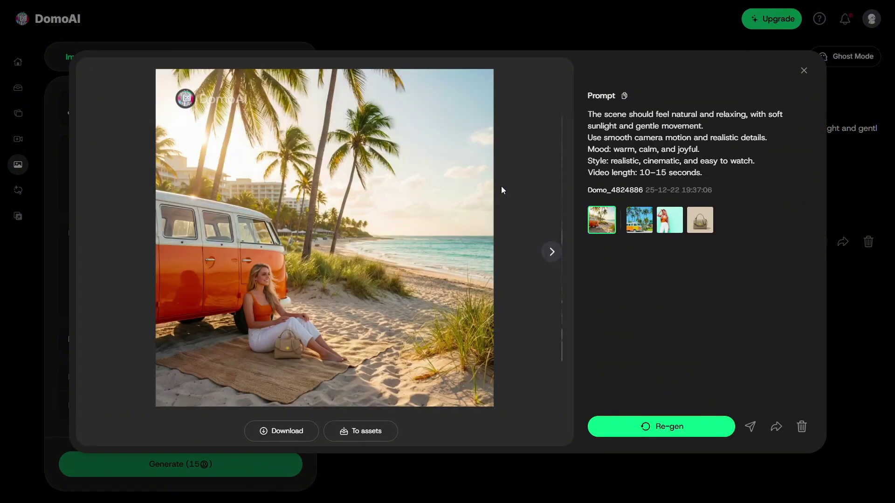
Step: Browse the generated beach image and its van, woman and handbag source images
key(Right)
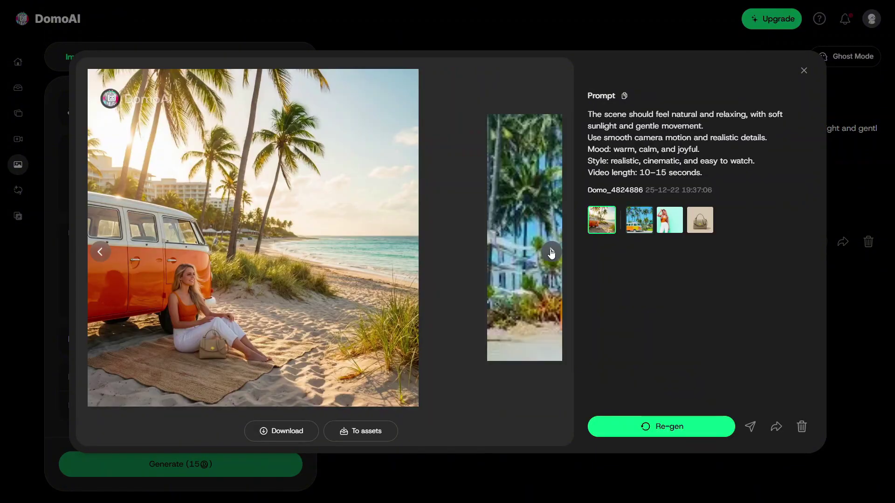
click(104, 254)
click(551, 252)
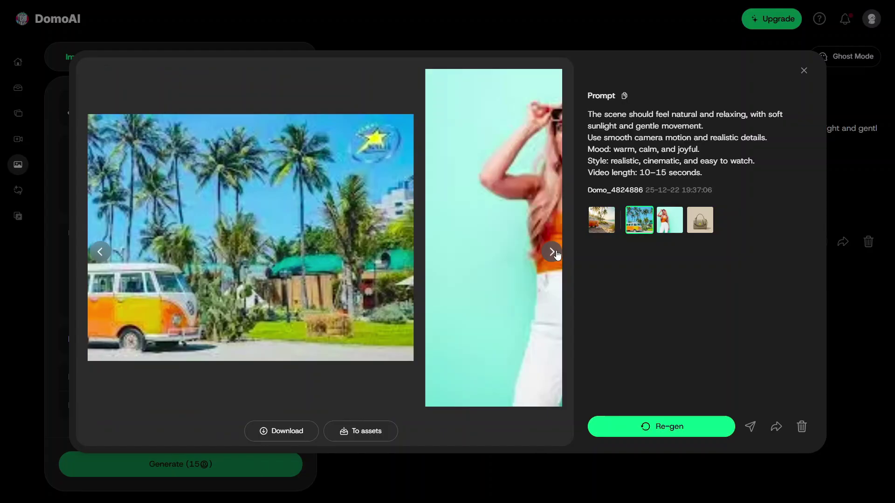
click(101, 252)
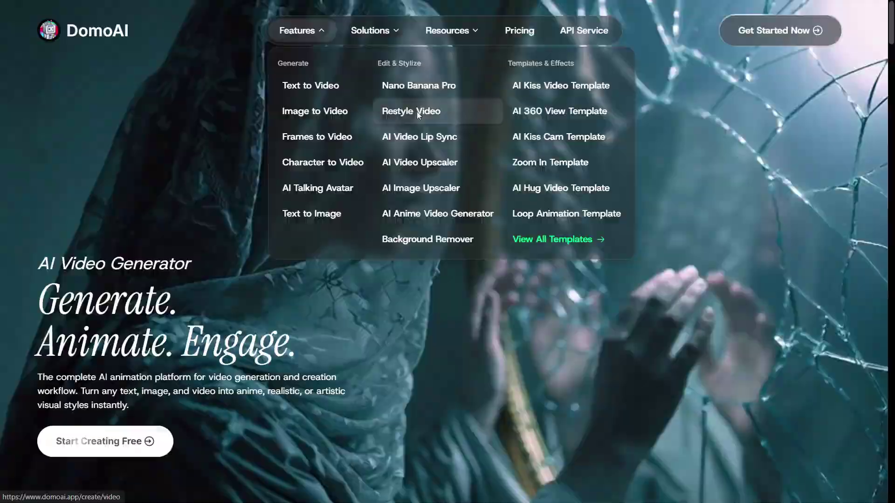
Step: Restyle the office-workers video in Japanese anime style and open the finished clip
click(417, 111)
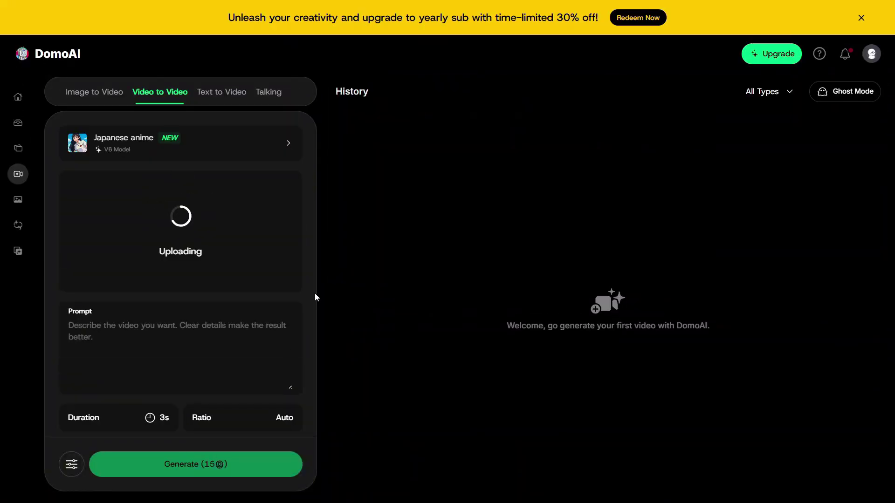
scroll(148, 360, down, 2)
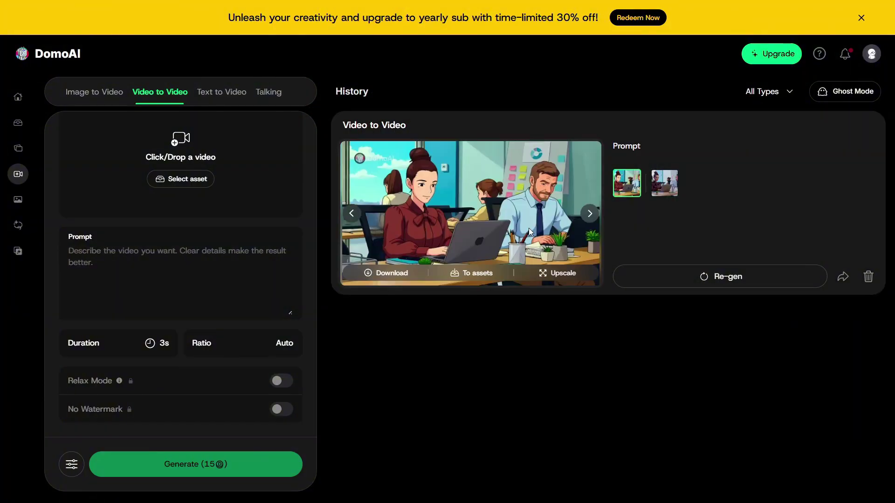
click(529, 228)
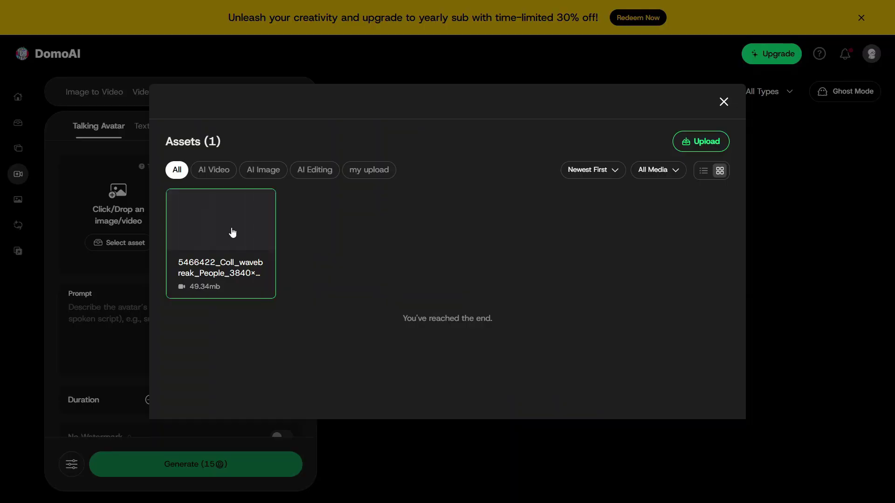
Step: Choose the avatar video and a duration, then play the finished man-at-laptop lip-sync video
click(230, 231)
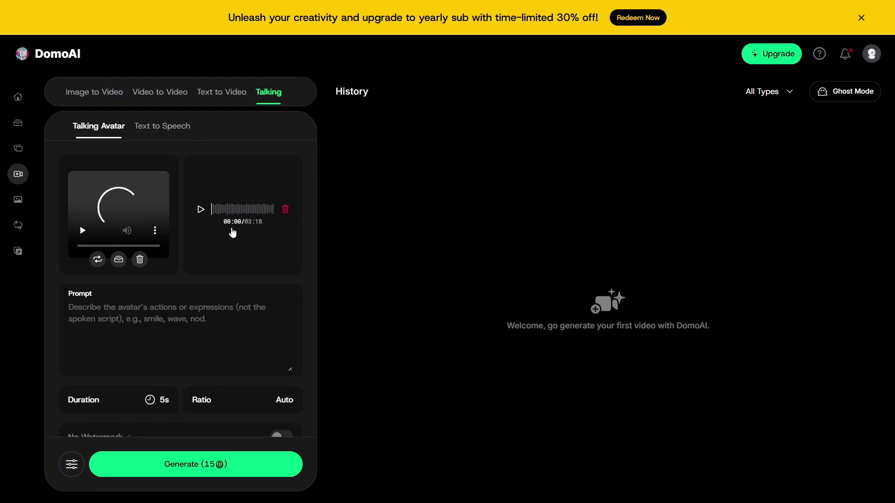
scroll(256, 291, down, 1)
click(105, 372)
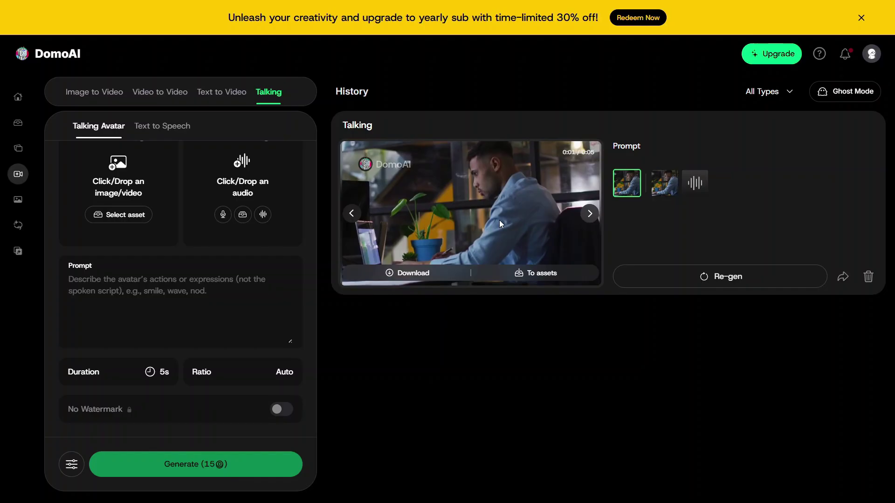
click(499, 220)
click(308, 230)
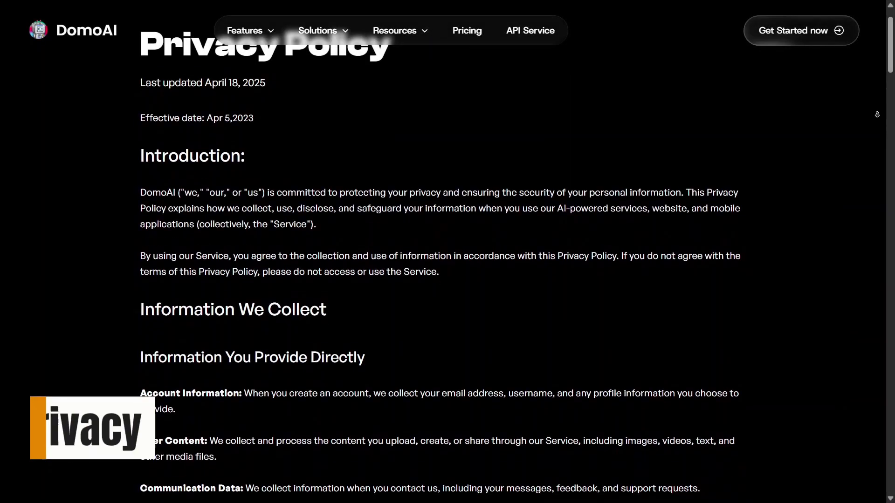
scroll(448, 252, down, 1)
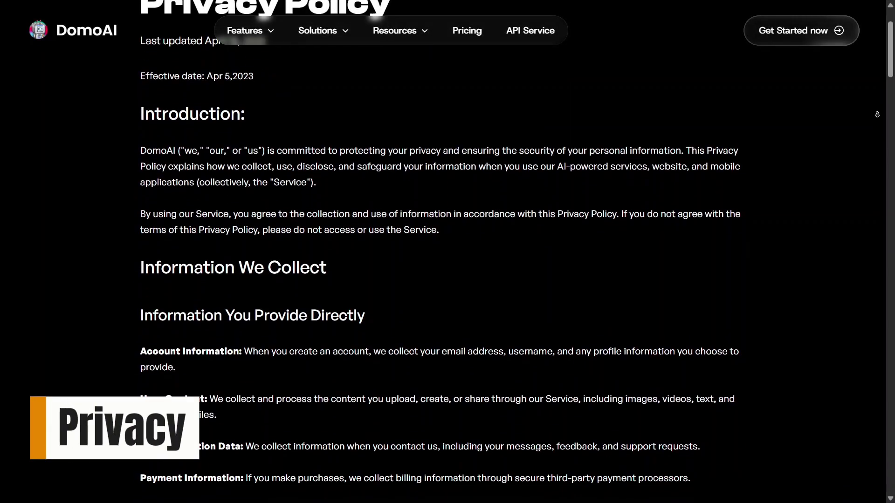
scroll(447, 251, down, 1)
scroll(448, 252, down, 1)
scroll(447, 252, down, 1)
scroll(877, 114, down, 1)
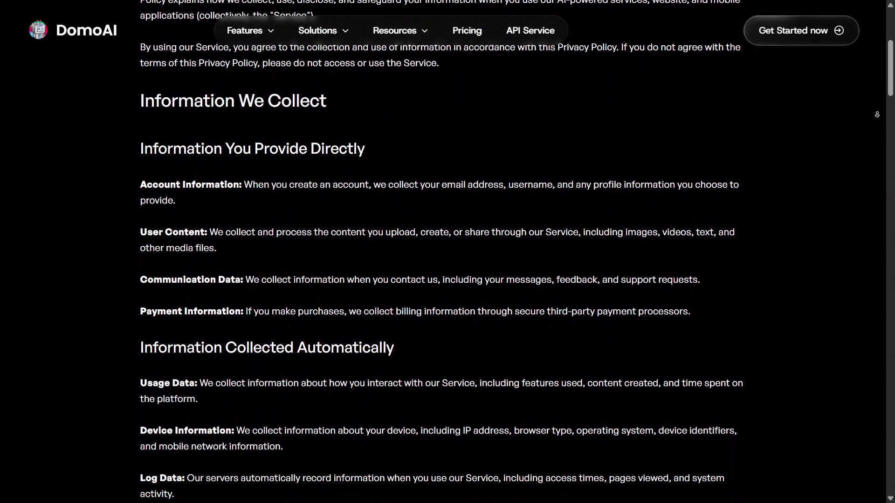
scroll(877, 114, down, 1)
scroll(877, 114, down, 1)
scroll(877, 115, down, 1)
scroll(877, 114, down, 1)
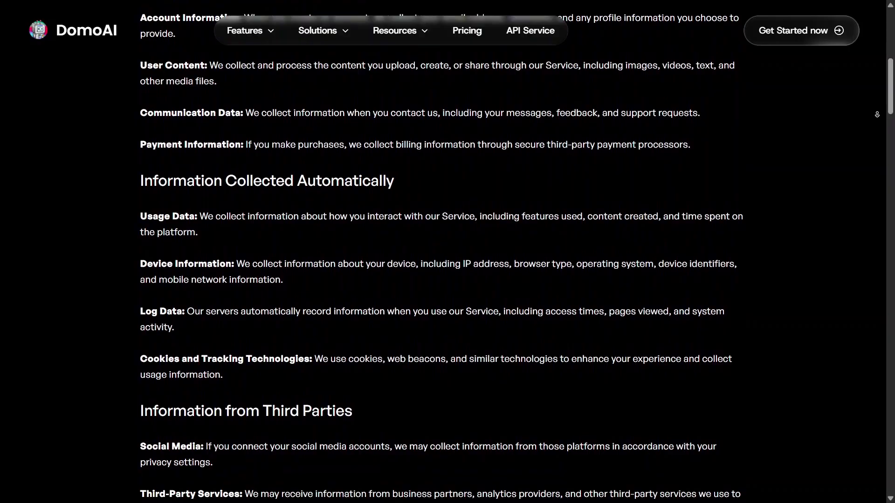
scroll(877, 114, down, 1)
scroll(877, 114, down, 1)
scroll(878, 114, down, 1)
scroll(877, 114, down, 1)
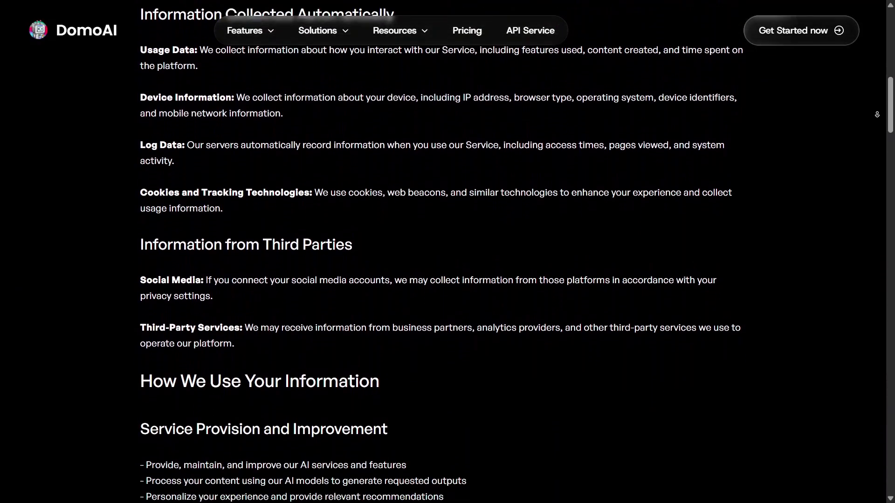
scroll(877, 114, down, 1)
scroll(877, 114, down, 1)
scroll(877, 113, down, 1)
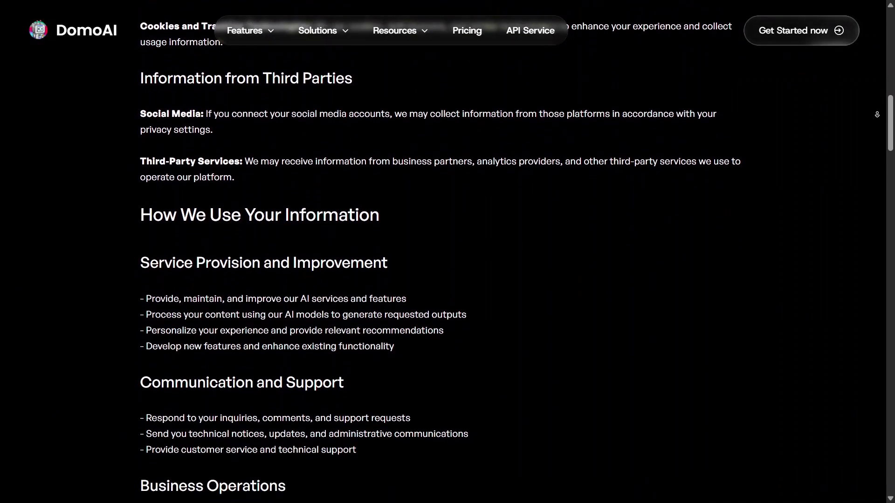
scroll(877, 115, down, 1)
scroll(878, 114, down, 1)
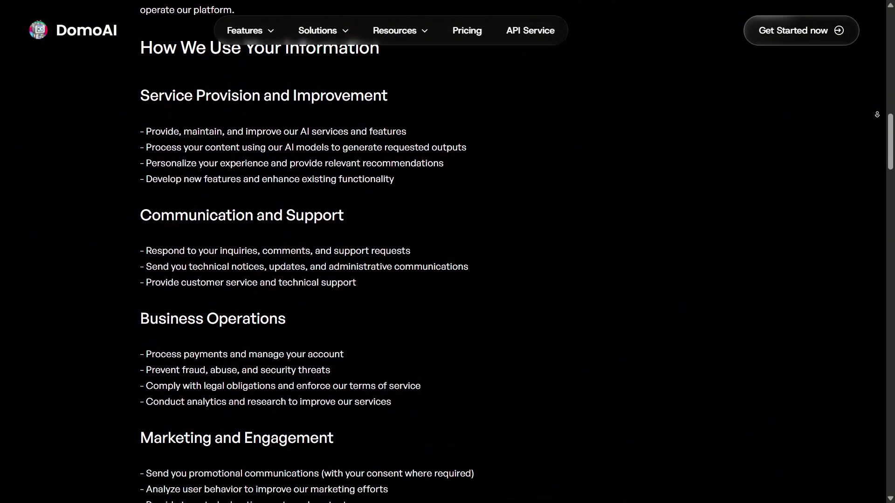